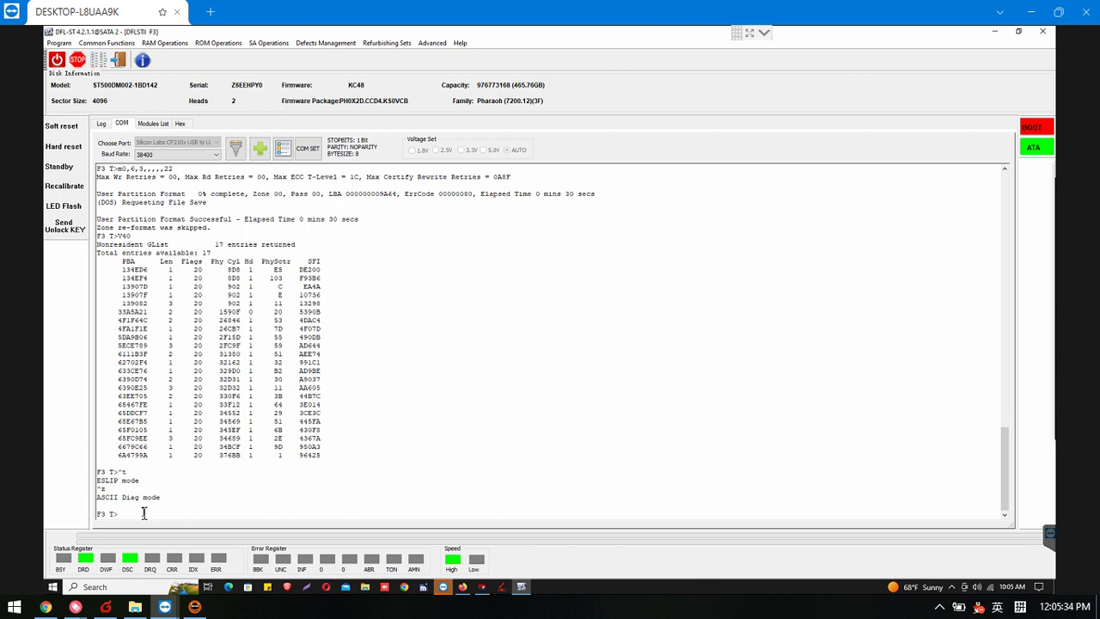
Step: Run V40 to list the nonresident G-list and confirm it now shows 0 entries
text(V40)
key(Return)
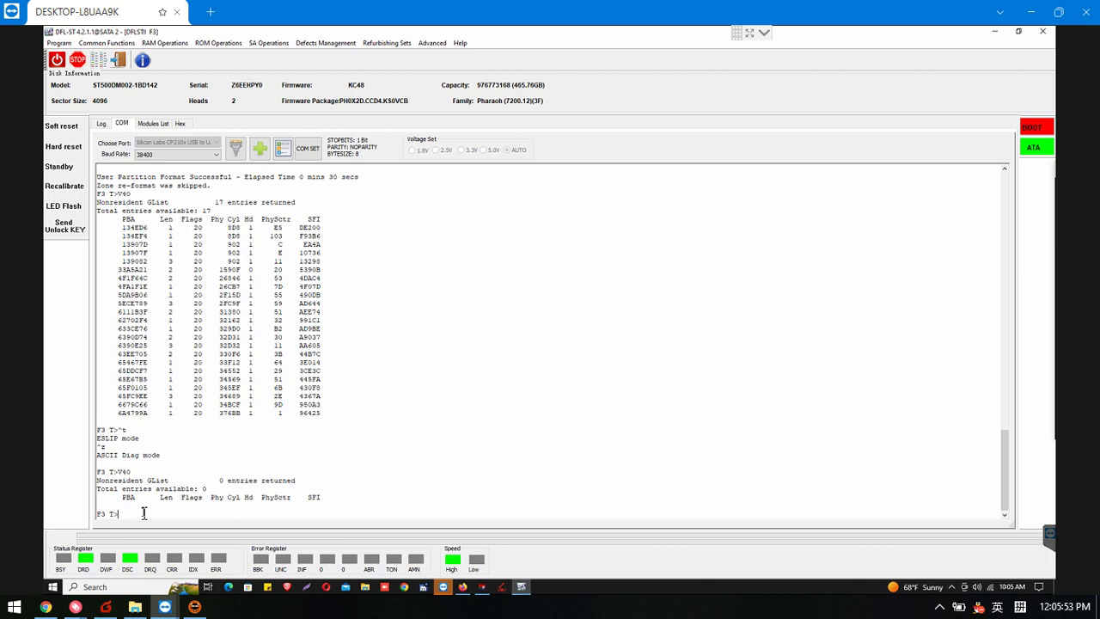
Step: Run i4,1,22, clear SMART with /1N1, then return to the T-level prompt
text(i4,1,22)
key(Return)
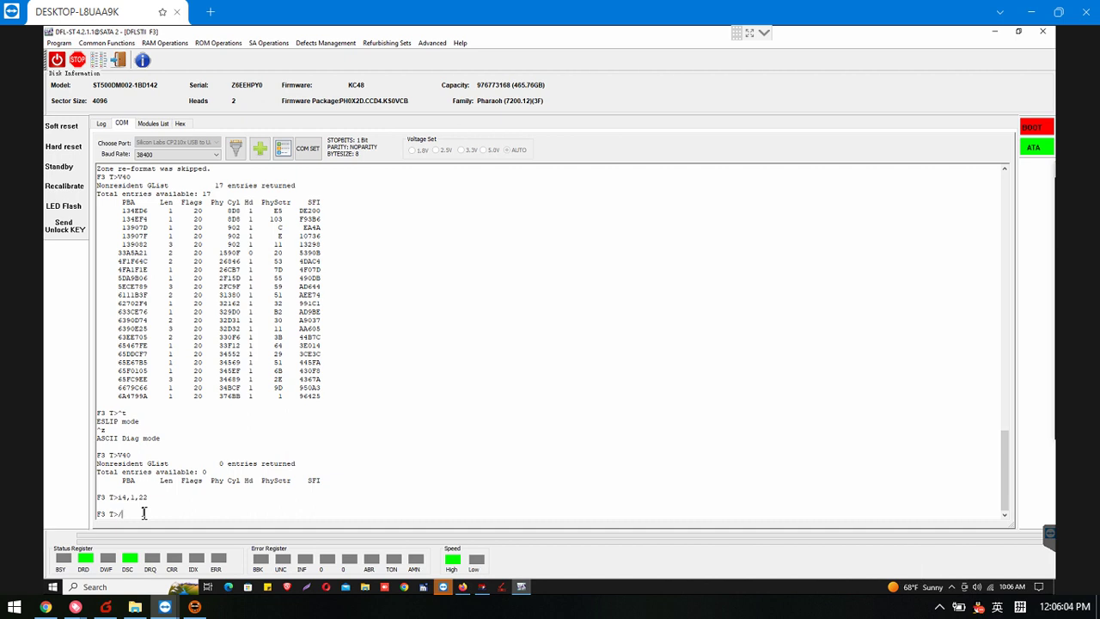
text(/N1)
text(1)
text(/1N1)
key(BackSpace)
key(BackSpace)
key(BackSpace)
key(BackSpace)
text(/1N1)
key(Return)
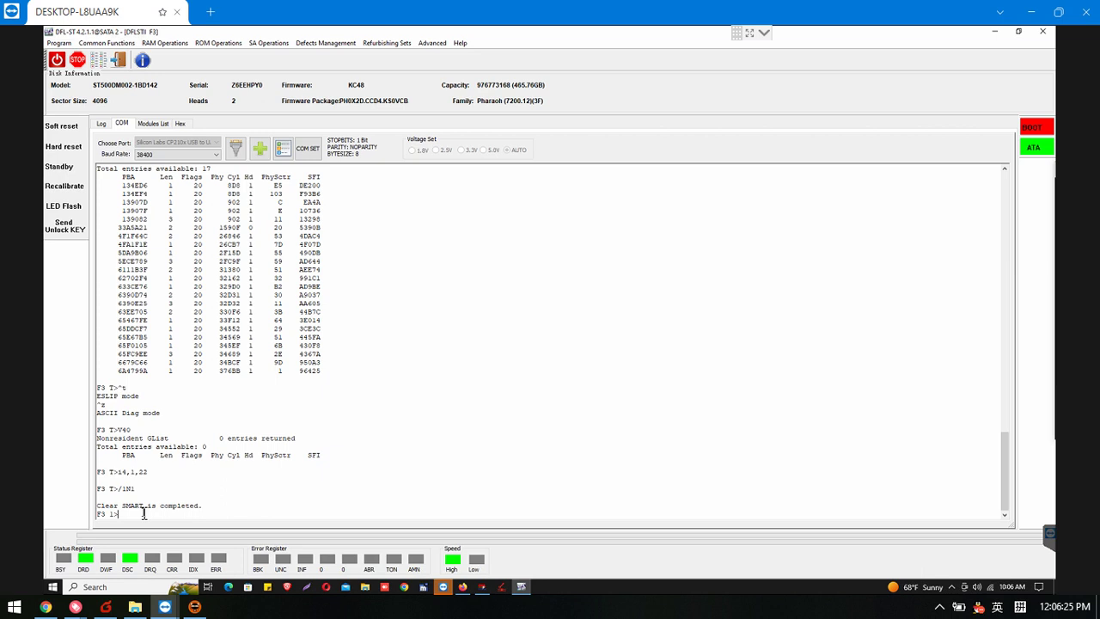
key(Return)
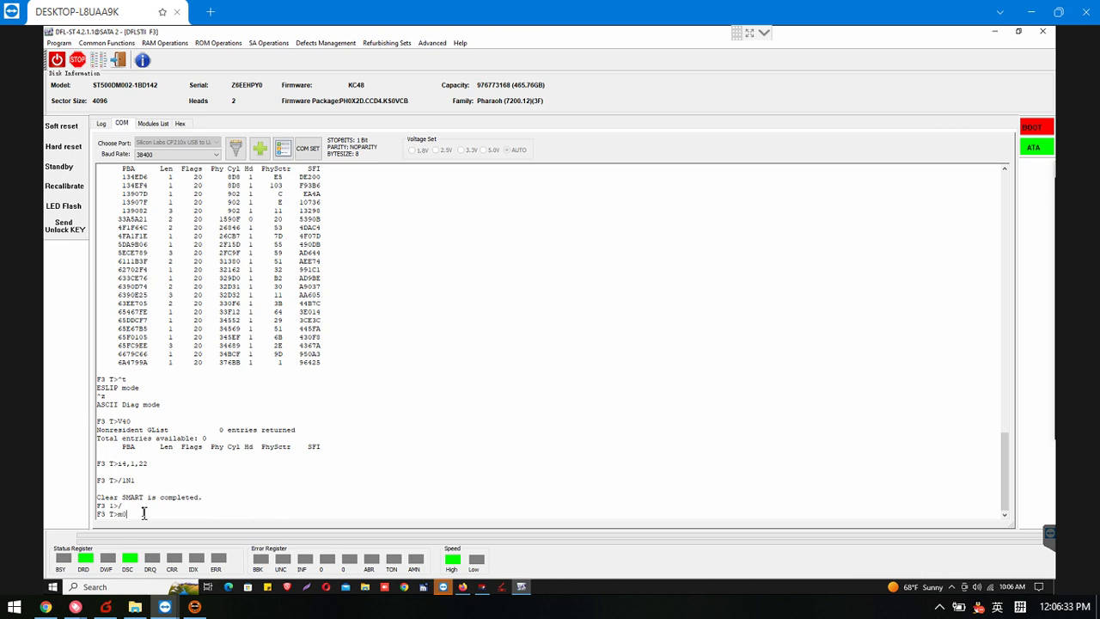
Step: Format the user partition with m0,6,3,,,,,22, recheck V40 shows 0 entries, then enable ESLIP mode
text(m0,6,3,,,,,22)
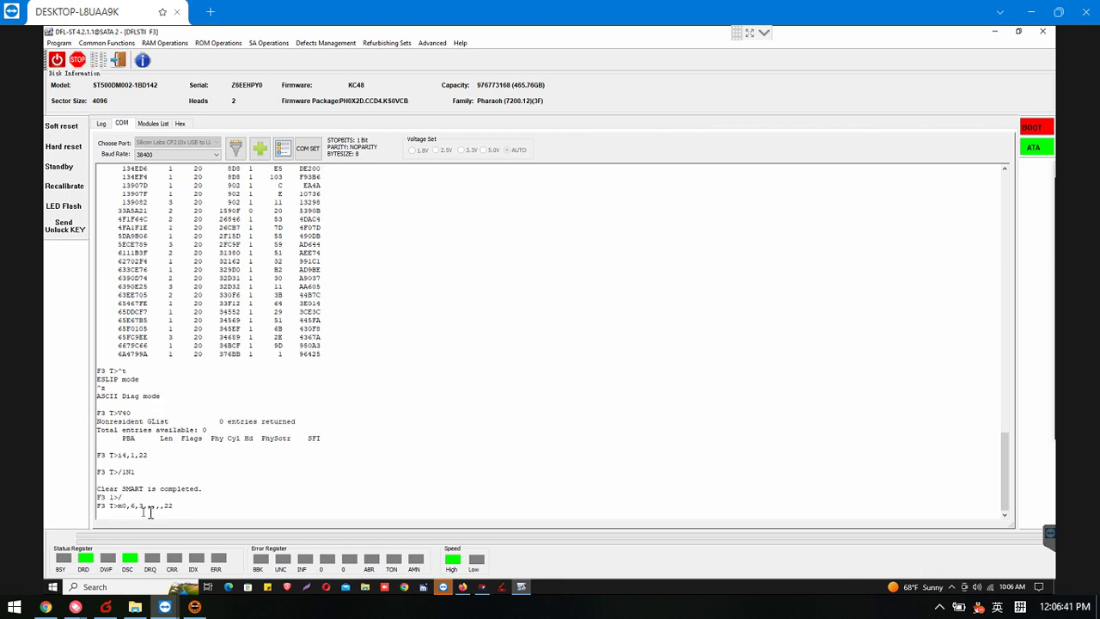
key(Return)
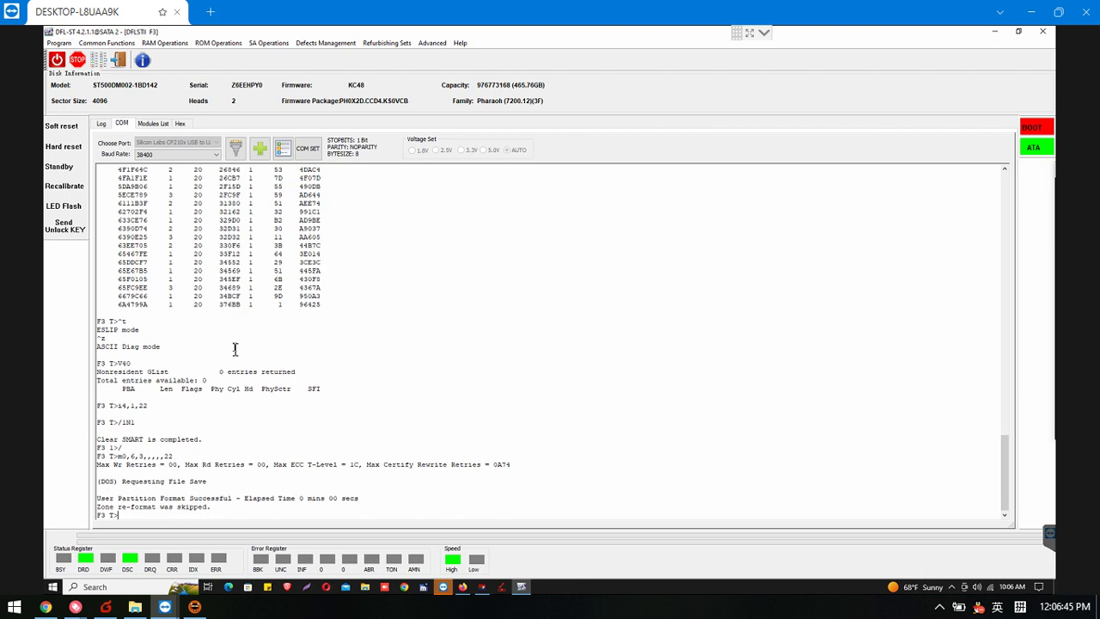
text(V40)
key(Return)
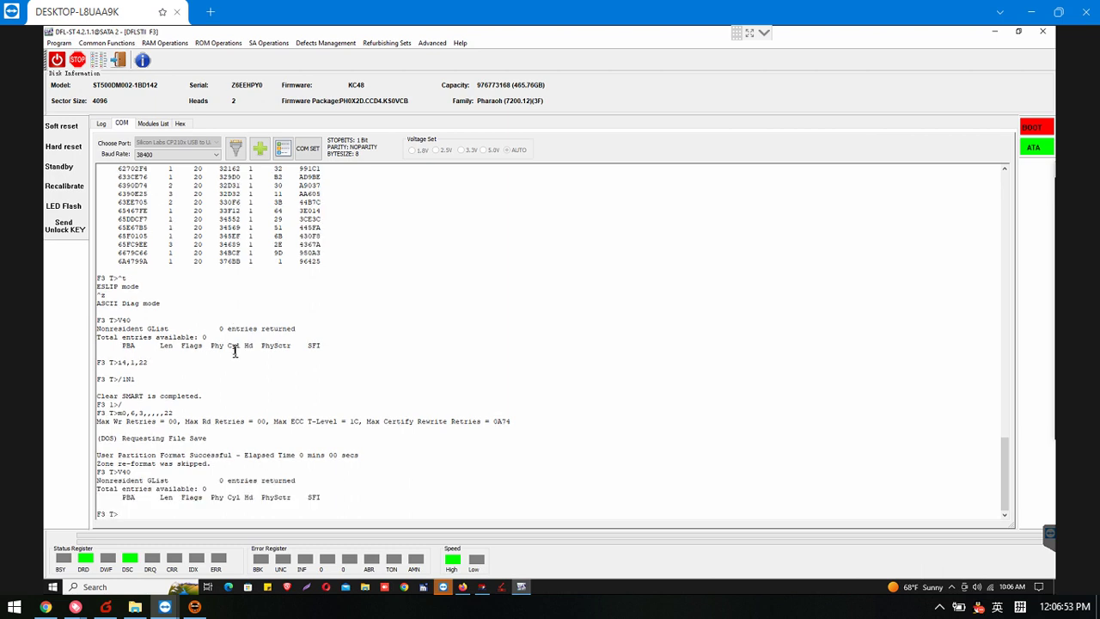
key(ctrl+t)
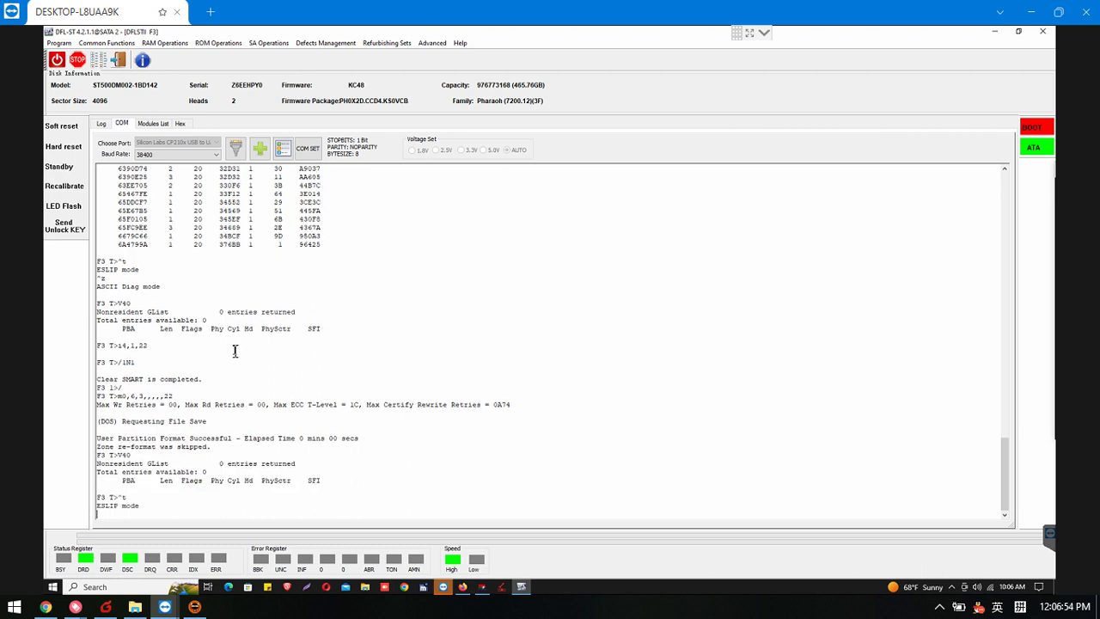
Step: Set the HDD Scan to read-verify from Start LBA 900000000 to End LBA 976773168
click(101, 62)
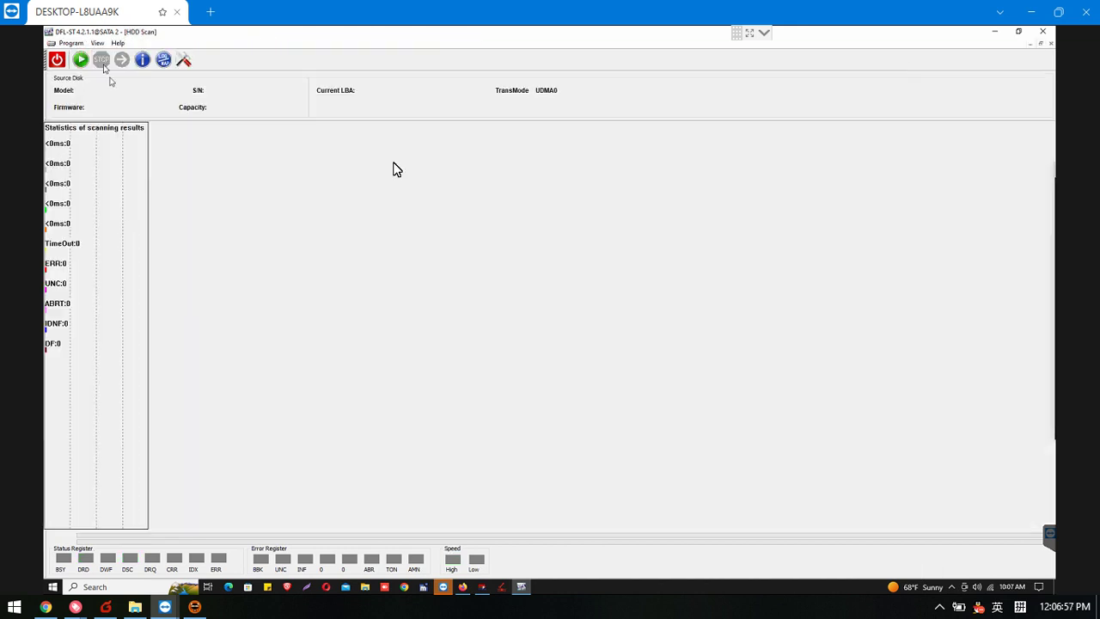
click(188, 61)
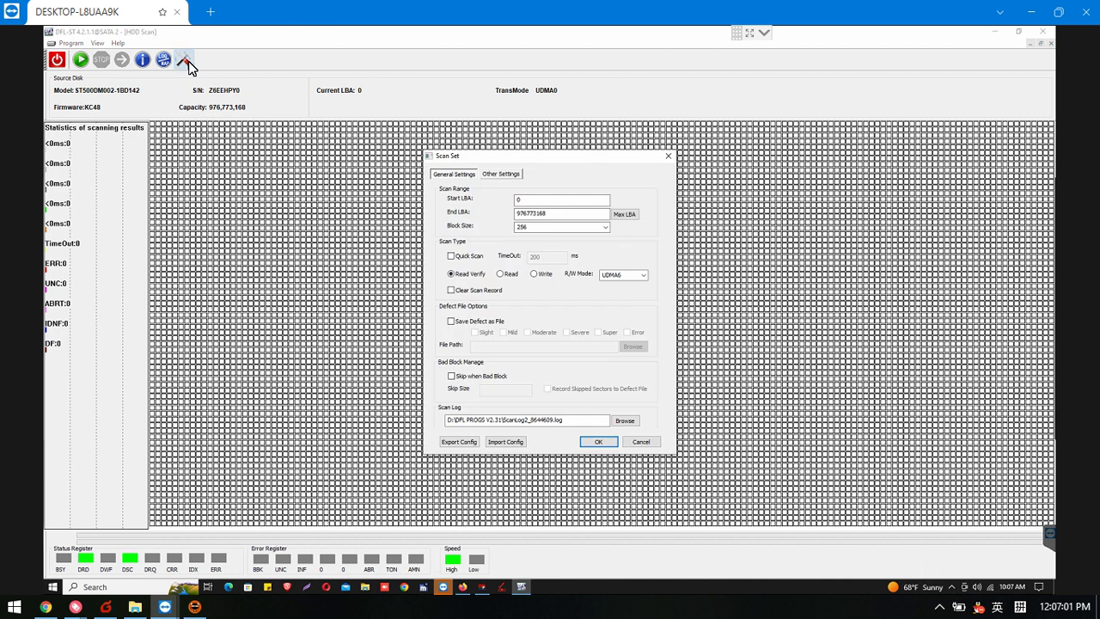
double_click(548, 202)
text(900000000)
Step: Confirm the scan settings, run the read-verify scan, and stop it at 92.29% with zero errors
click(598, 442)
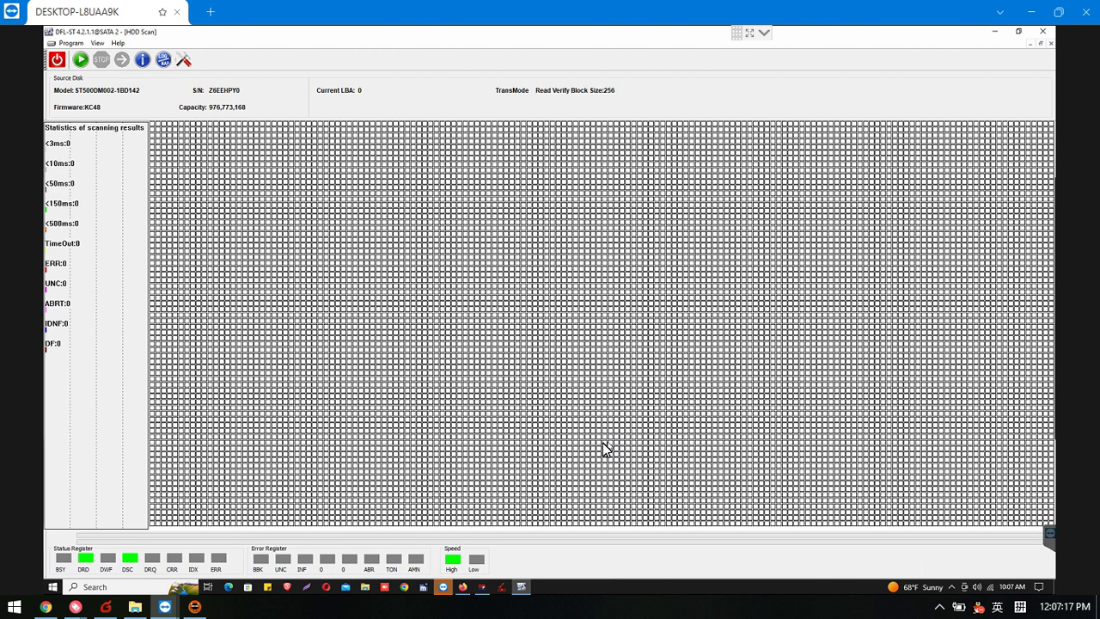
click(81, 60)
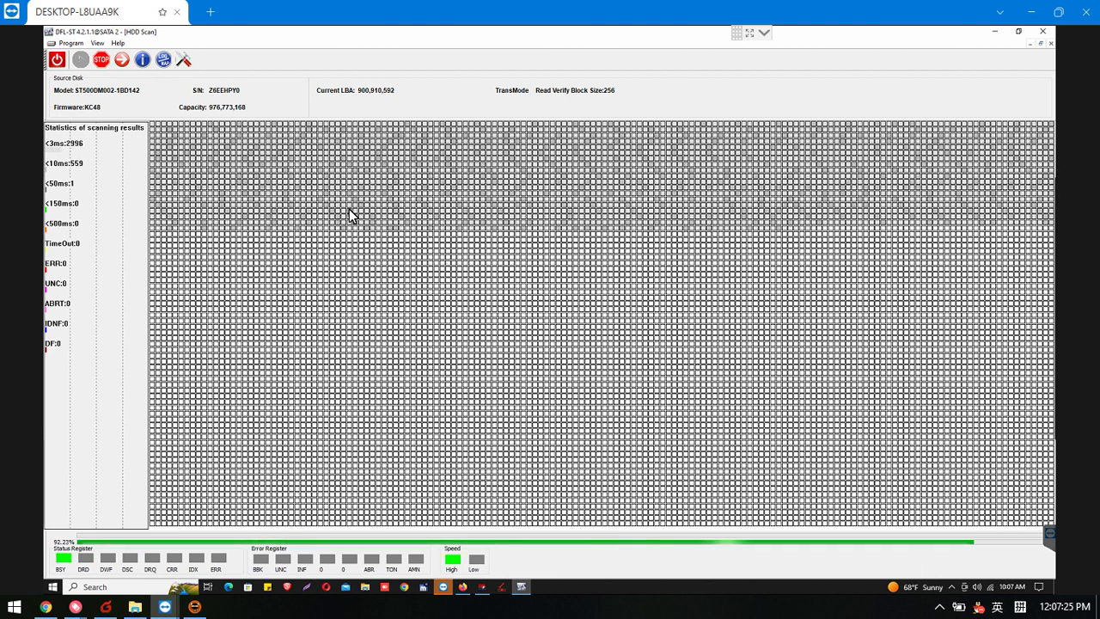
click(102, 61)
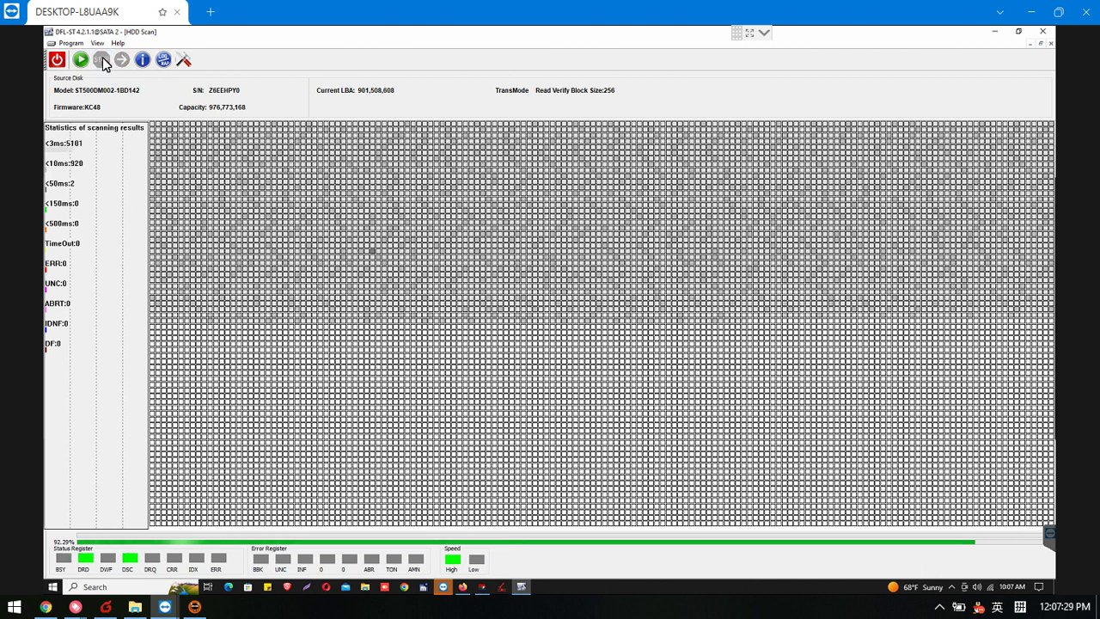
click(481, 590)
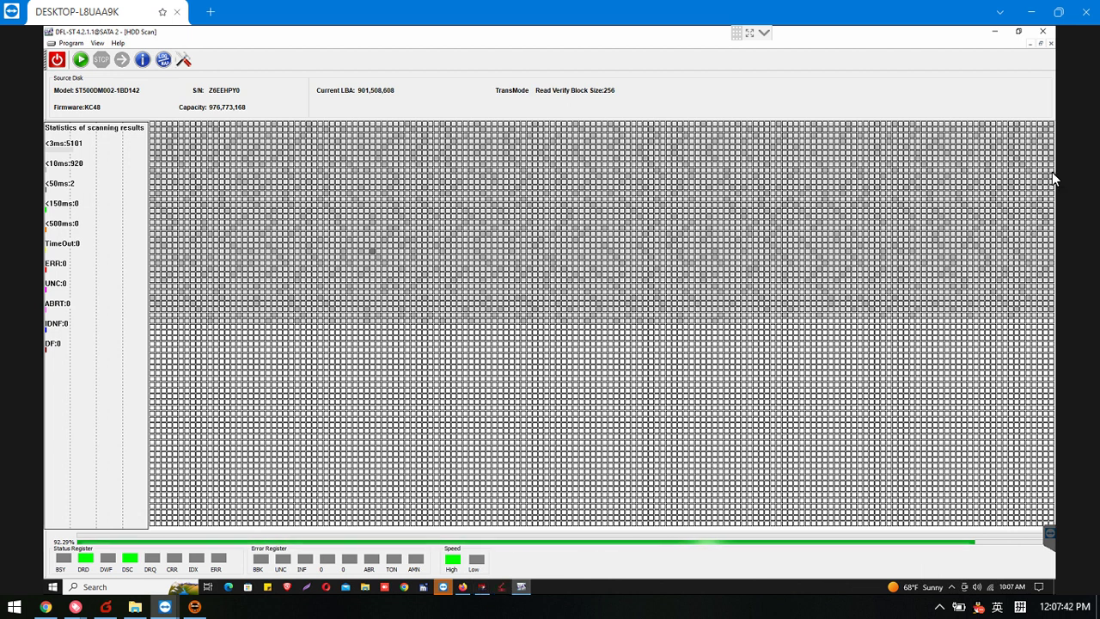
Step: From DFL cPanel, start the DDP recovery module (DRE-DE 2.3.1.0) for the SATA 2 drive
click(996, 32)
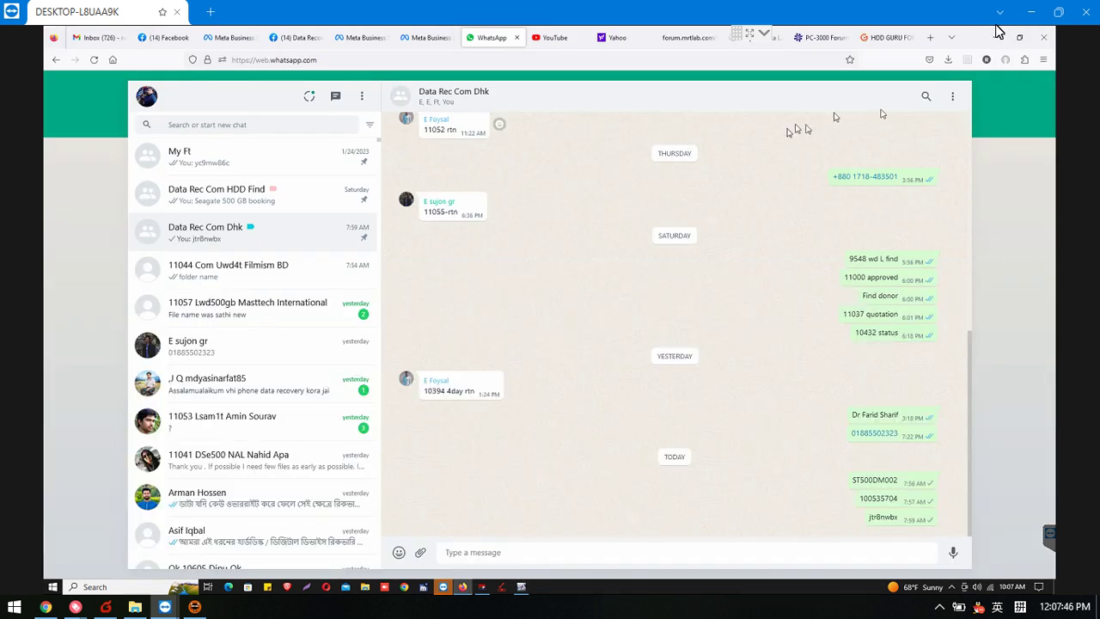
click(991, 37)
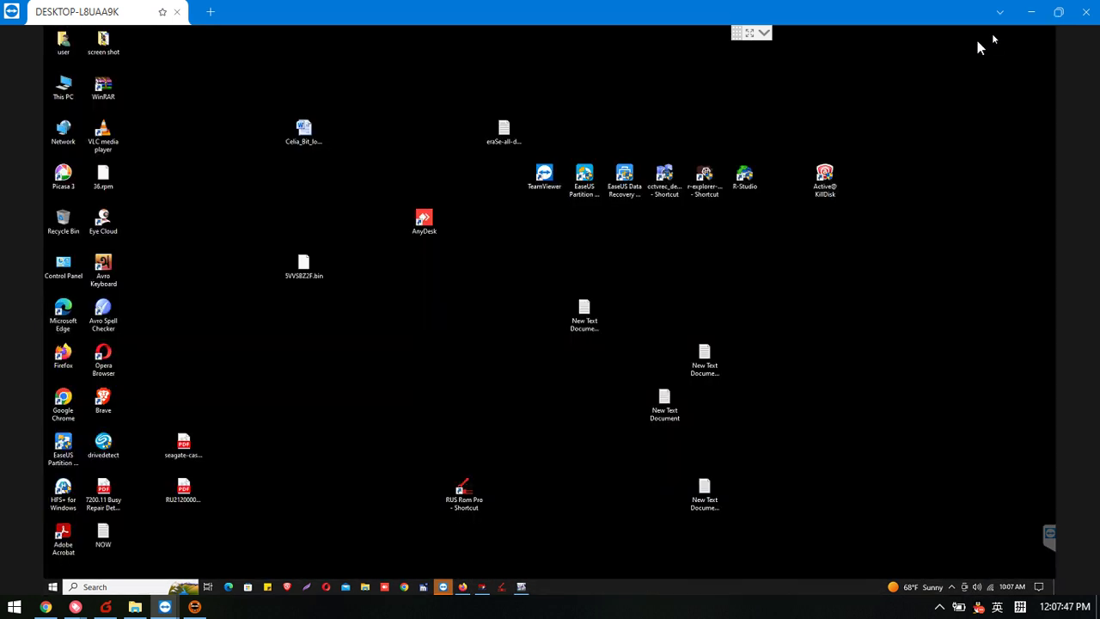
click(483, 588)
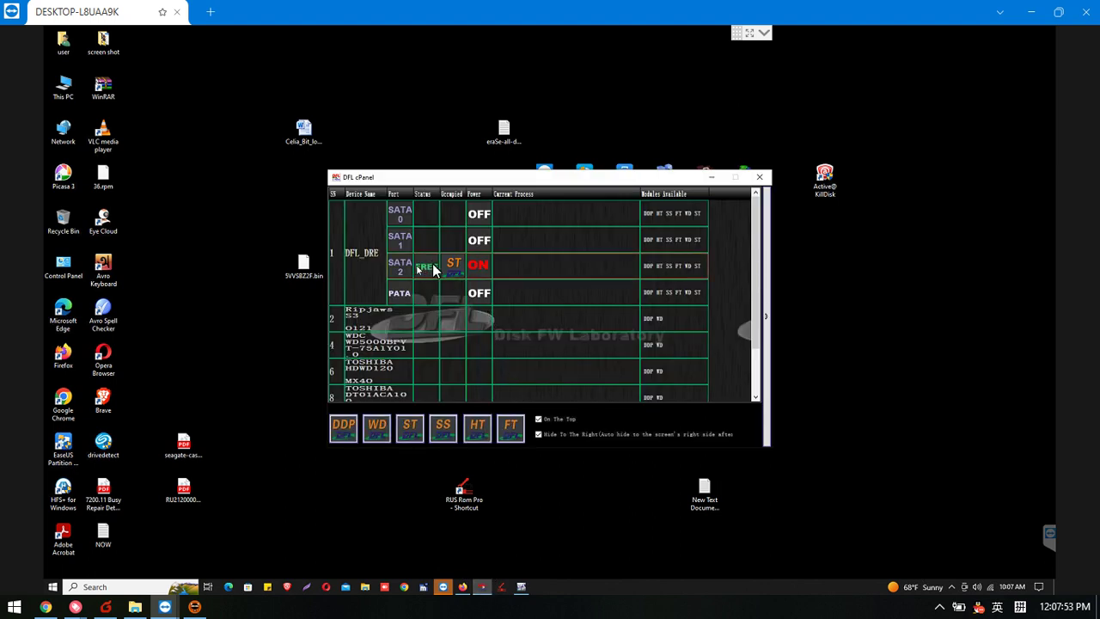
click(348, 430)
click(342, 429)
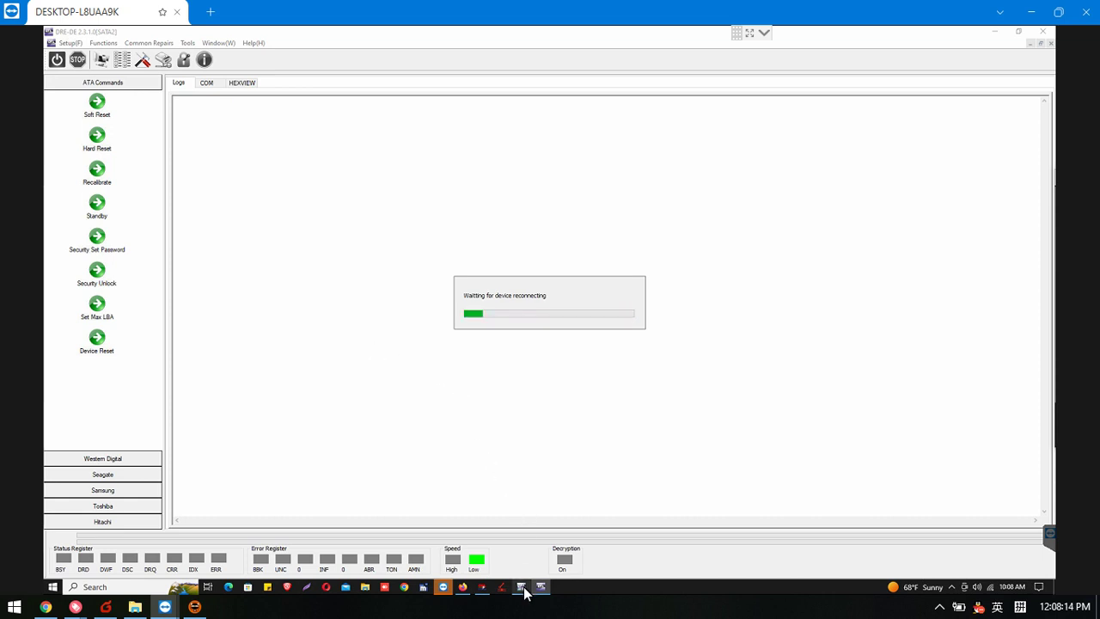
Step: Check the DFL-ST scan, then return to DDP showing the SATA2 disk with 'Searching Completed'
mouse_move(524, 591)
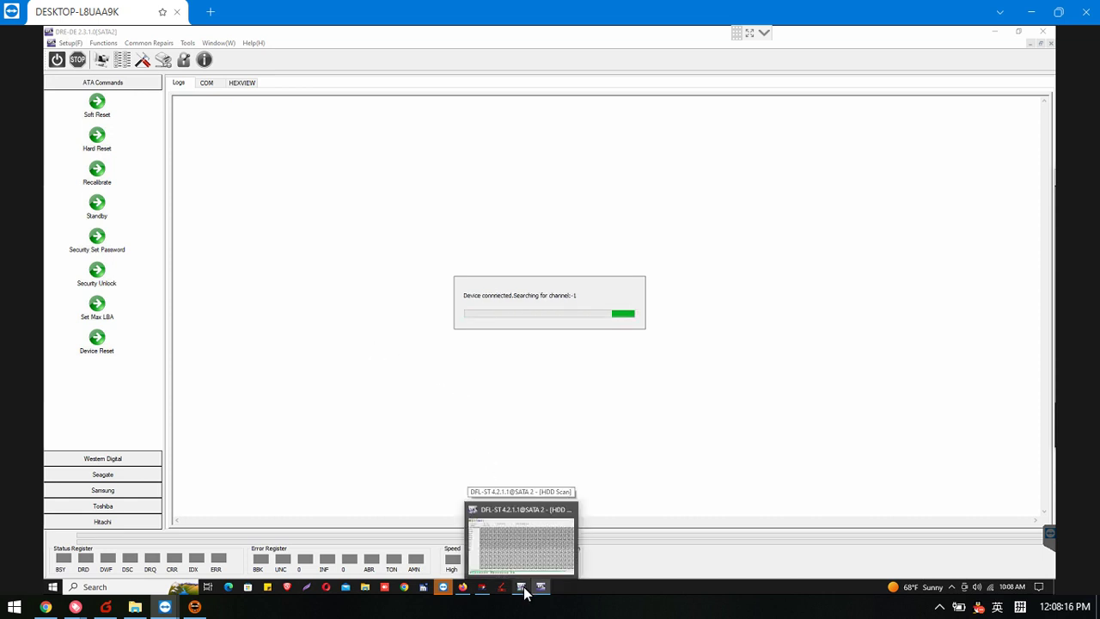
click(524, 590)
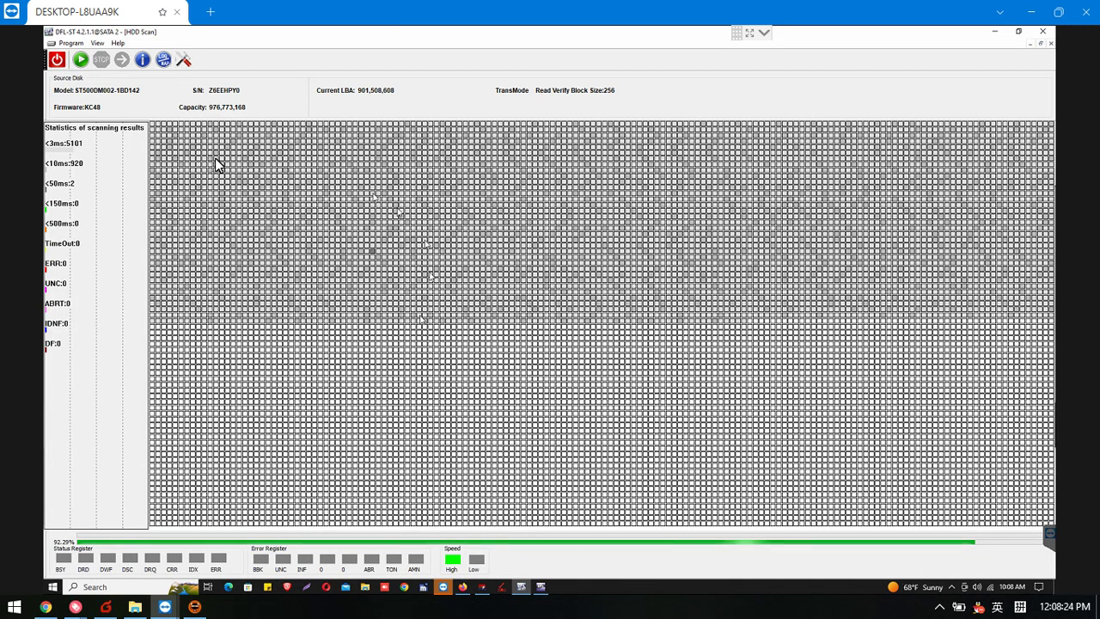
click(542, 587)
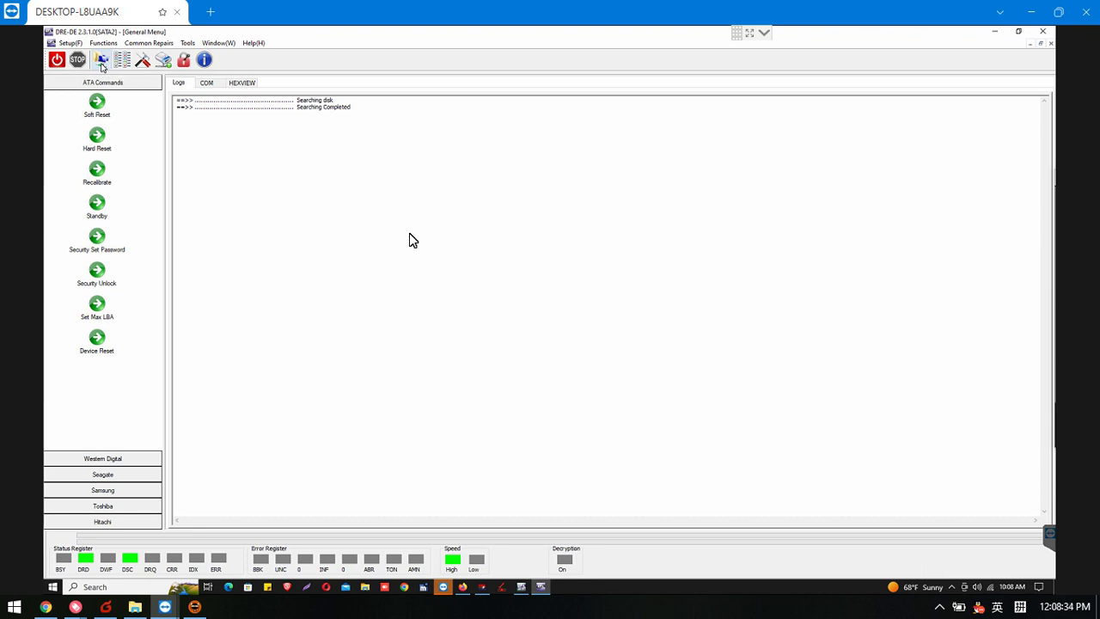
Step: Create a new File Extraction project on the SATA 2 disk, listing its six NTFS partitions
click(101, 62)
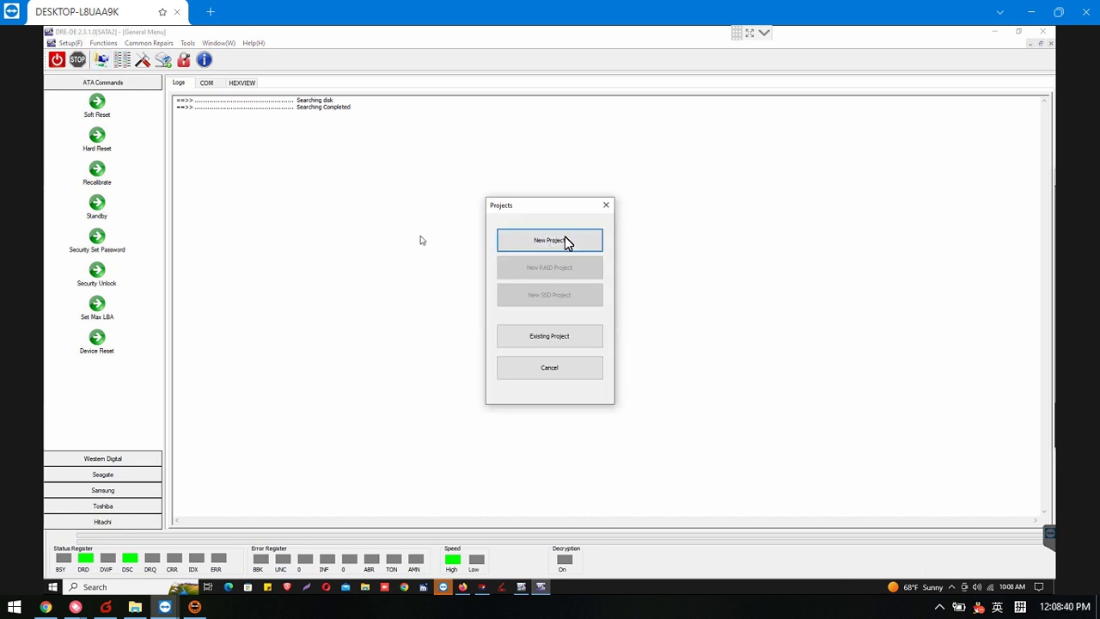
click(549, 244)
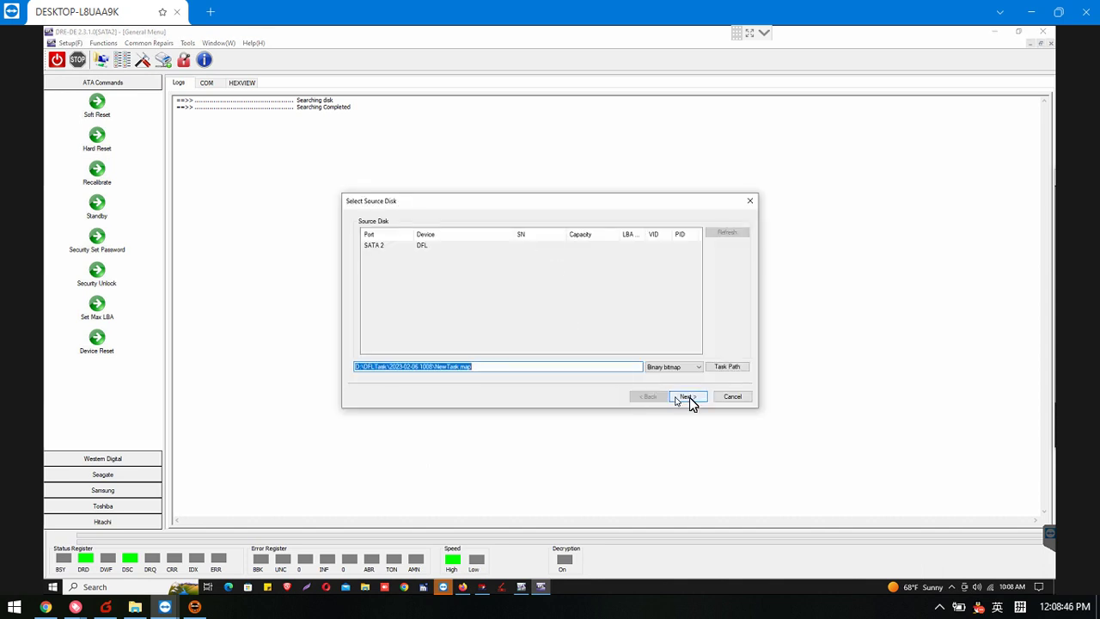
click(687, 396)
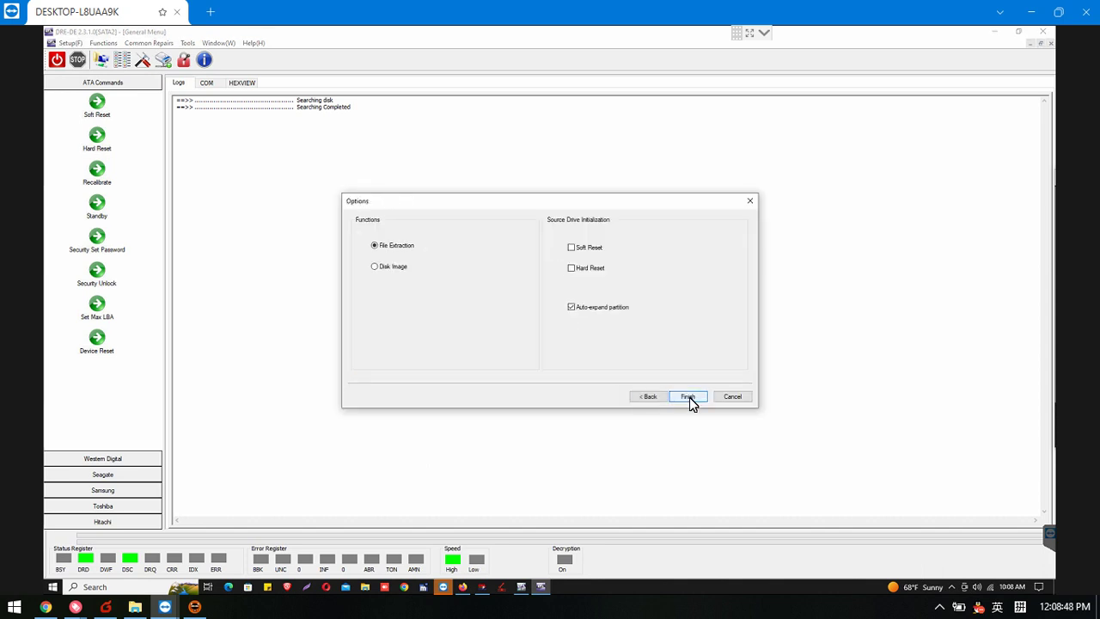
click(688, 396)
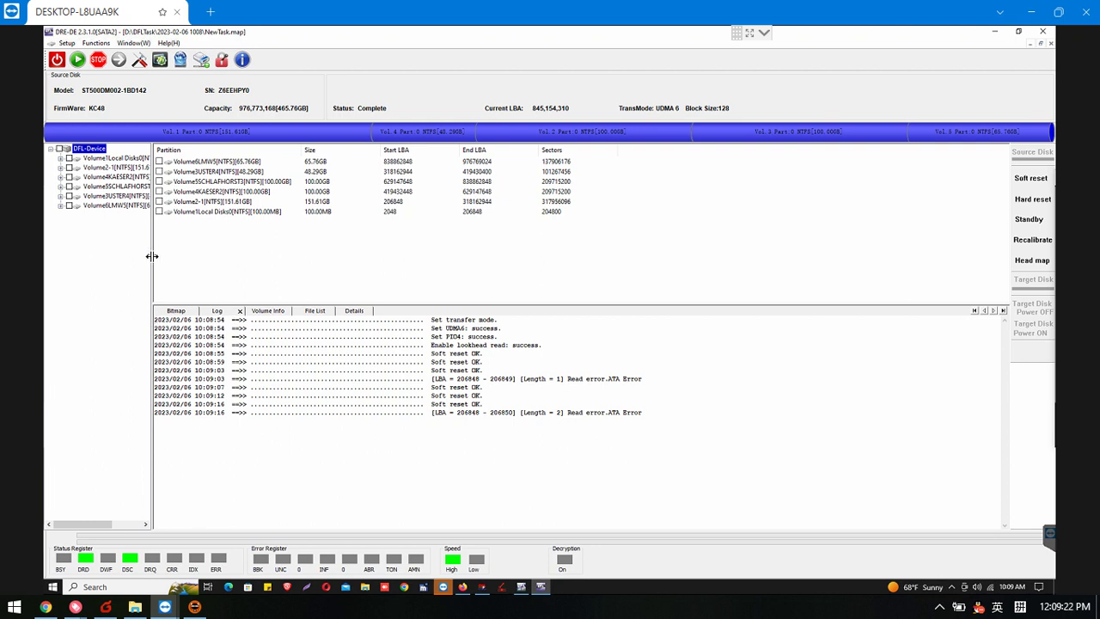
Step: Widen the device tree and open Volume4KAESER2's Root, listing files like Zenith 2021.xlsx and SAM Training
drag(151, 256, 249, 255)
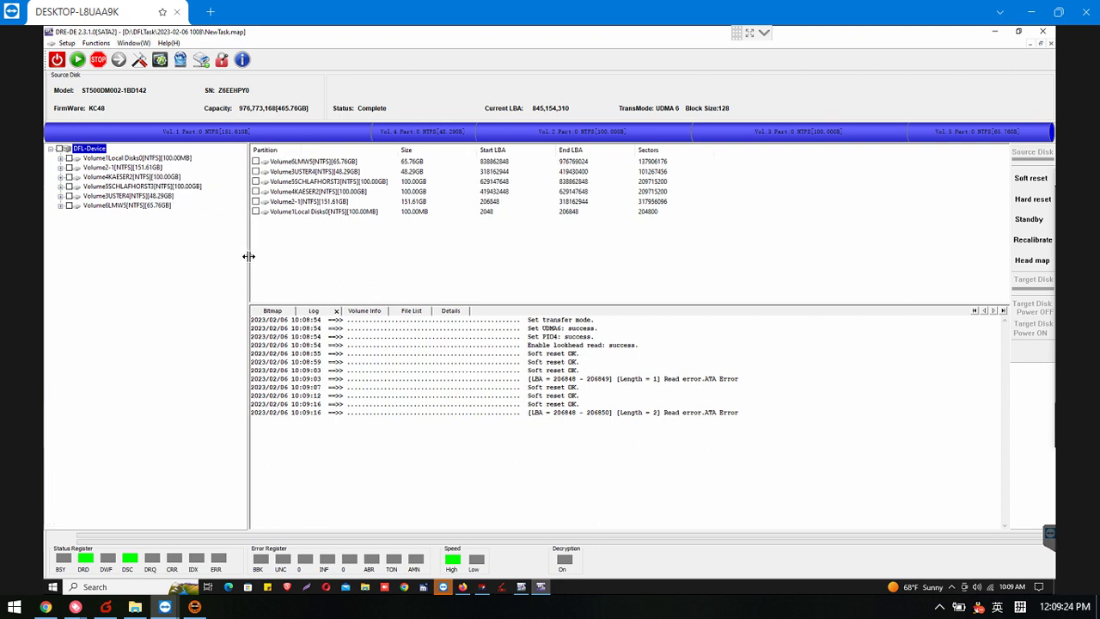
click(169, 184)
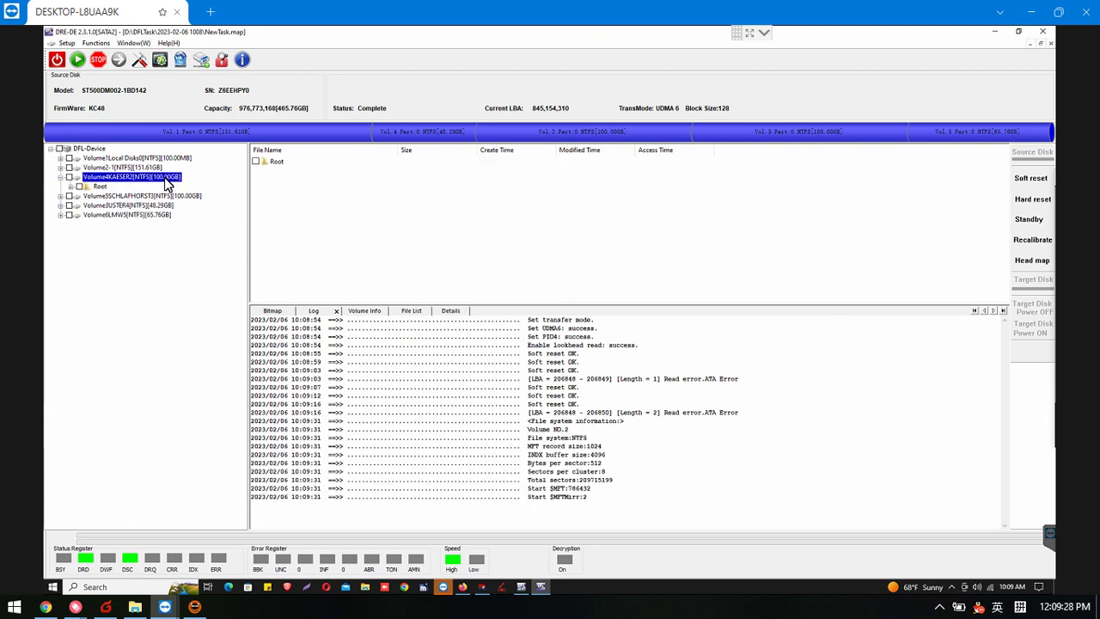
click(100, 187)
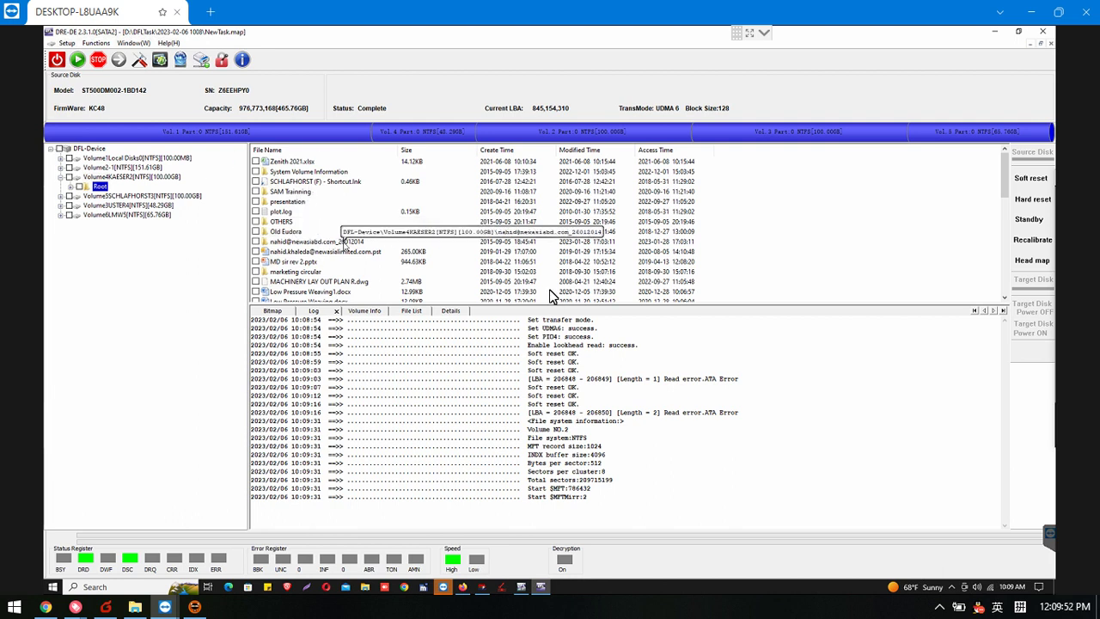
Step: Close the finished HDD Scan window in DFL-ST and return to the Volume4KAESER2 Root listing
right_click(302, 199)
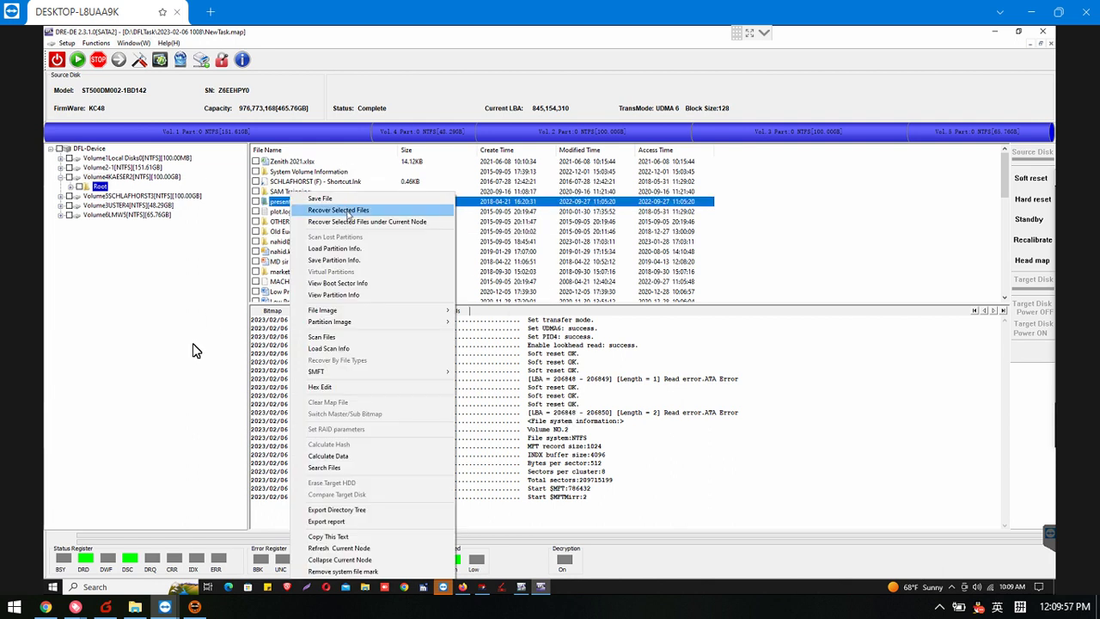
click(525, 590)
click(522, 590)
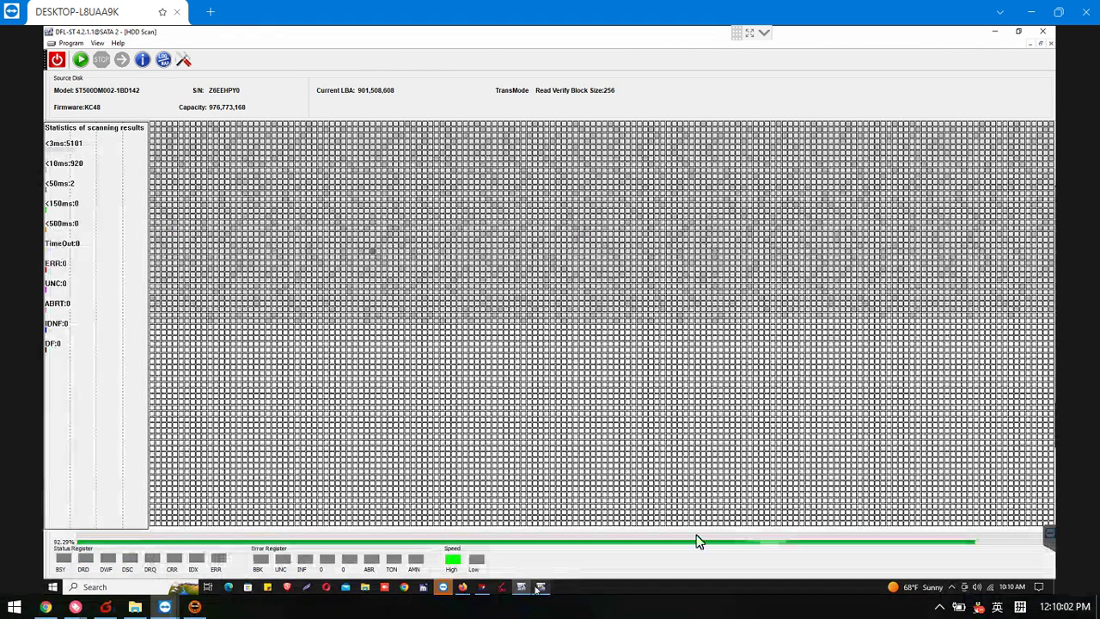
click(1050, 43)
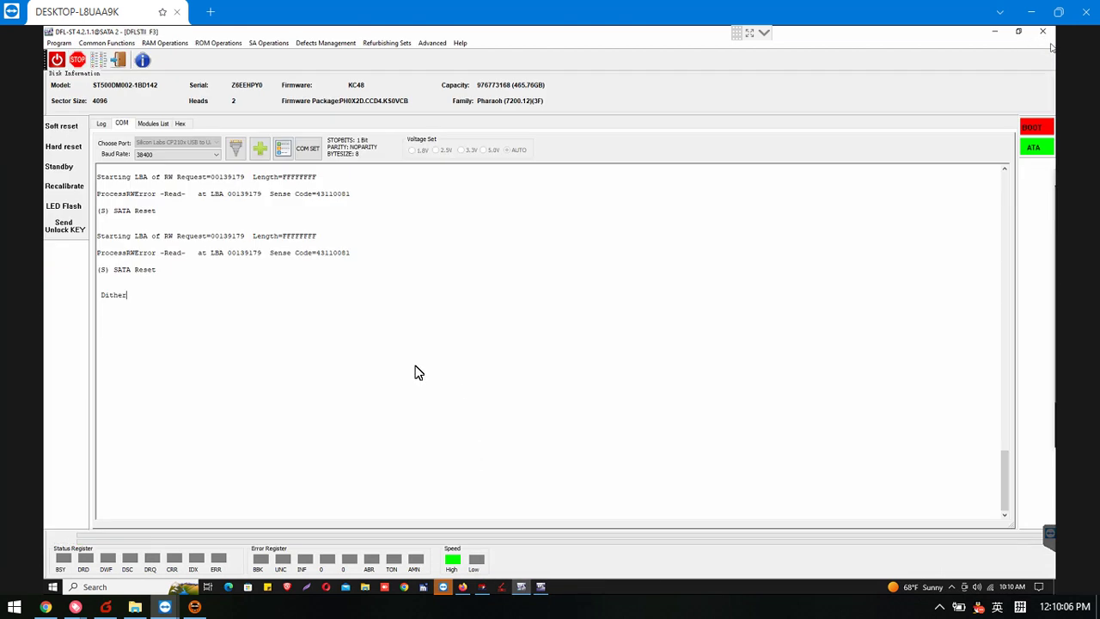
click(541, 587)
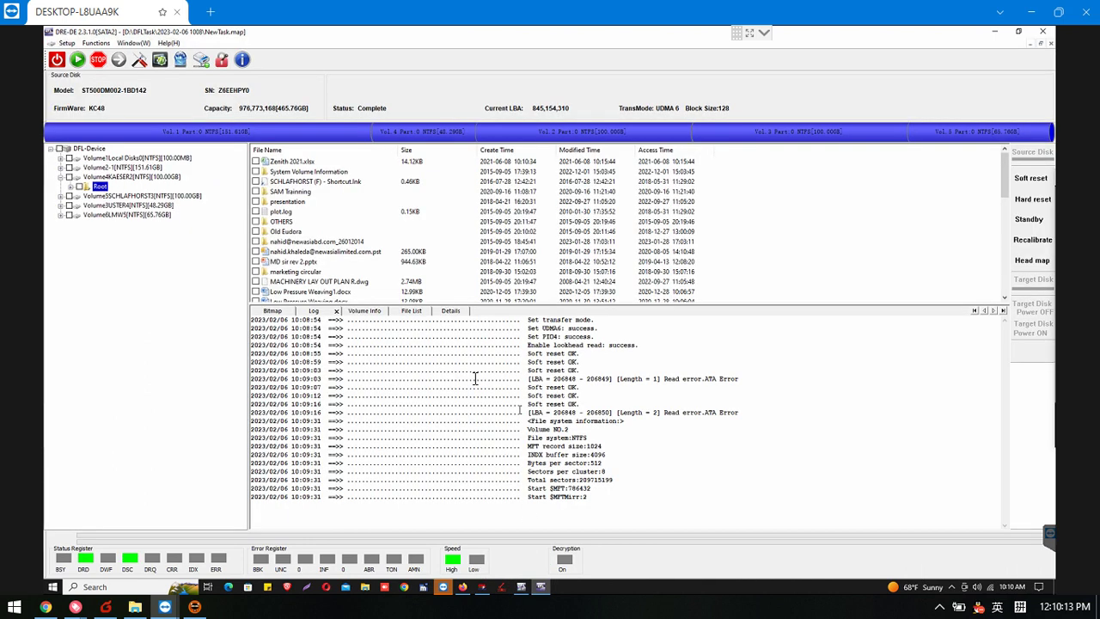